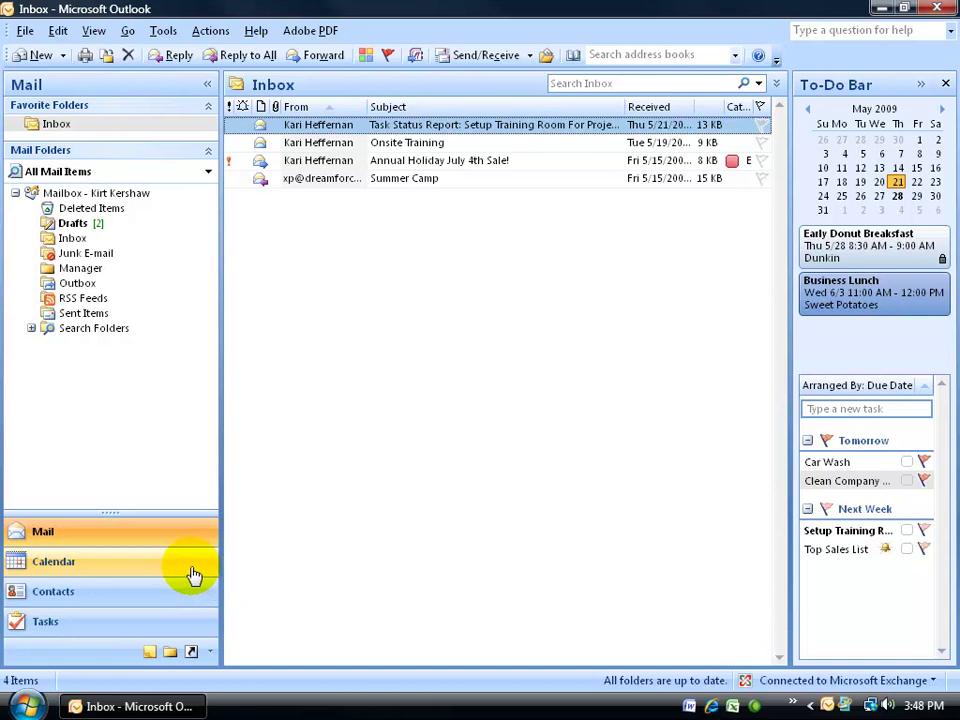
- Switch to the Calendar and bring up the Calendar folder's shortcut menu
{"action": "left_click", "coordinate": [138, 568]}
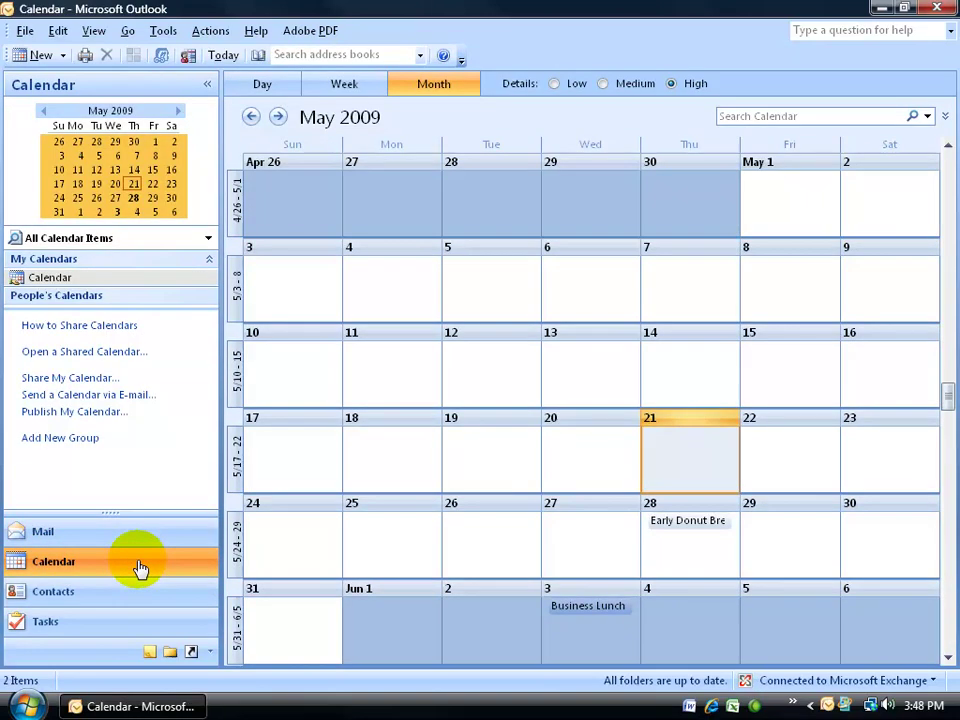
{"action": "right_click", "coordinate": [33, 281]}
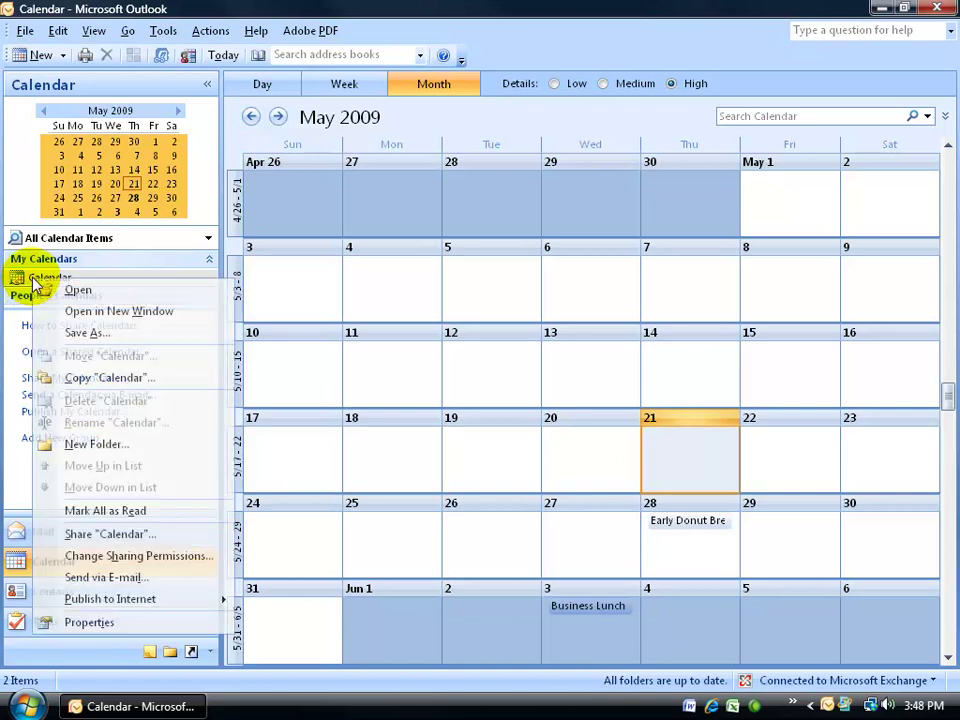
- Open the calendar's sharing permissions and list the available permission levels
{"action": "left_click", "coordinate": [155, 567]}
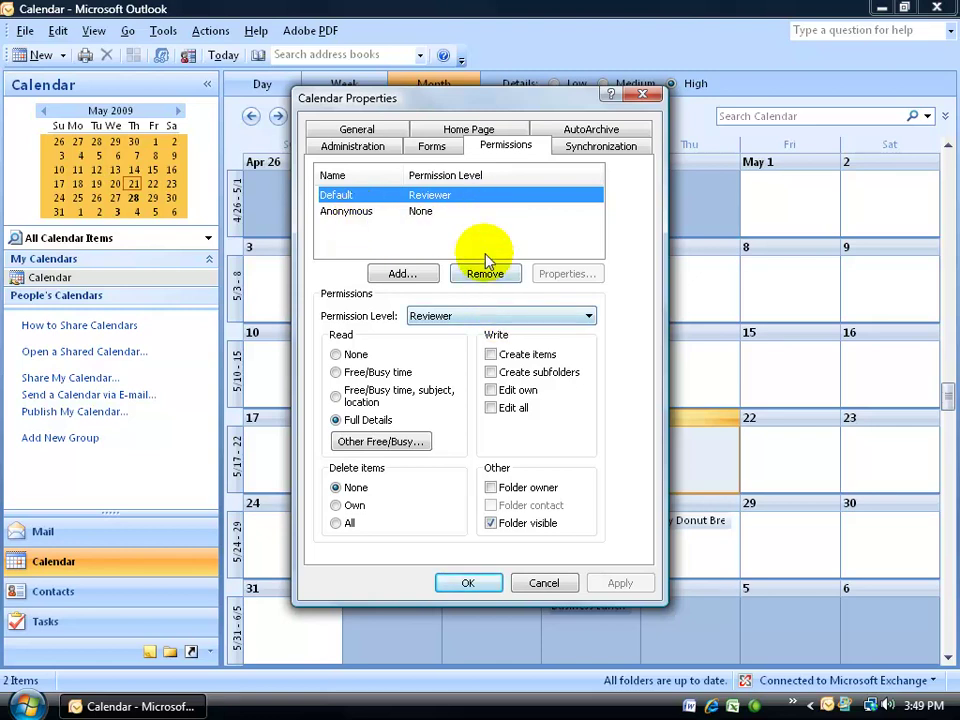
{"action": "left_click", "coordinate": [521, 317]}
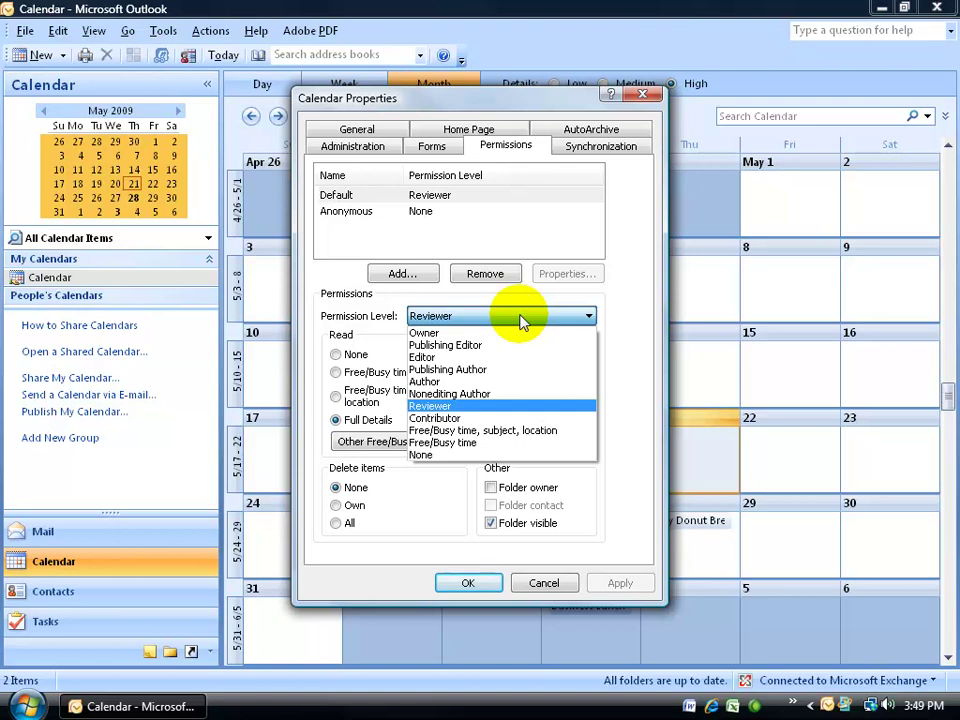
{"action": "left_click", "coordinate": [617, 296]}
{"action": "left_click", "coordinate": [687, 707]}
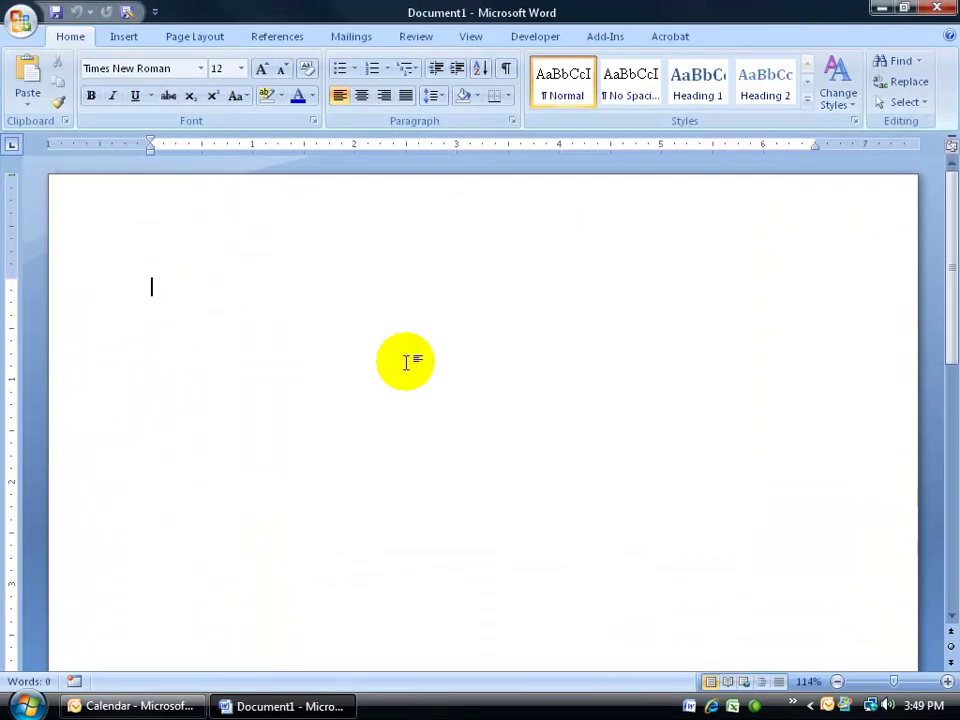
{"action": "left_click", "coordinate": [18, 18]}
{"action": "left_click", "coordinate": [154, 77]}
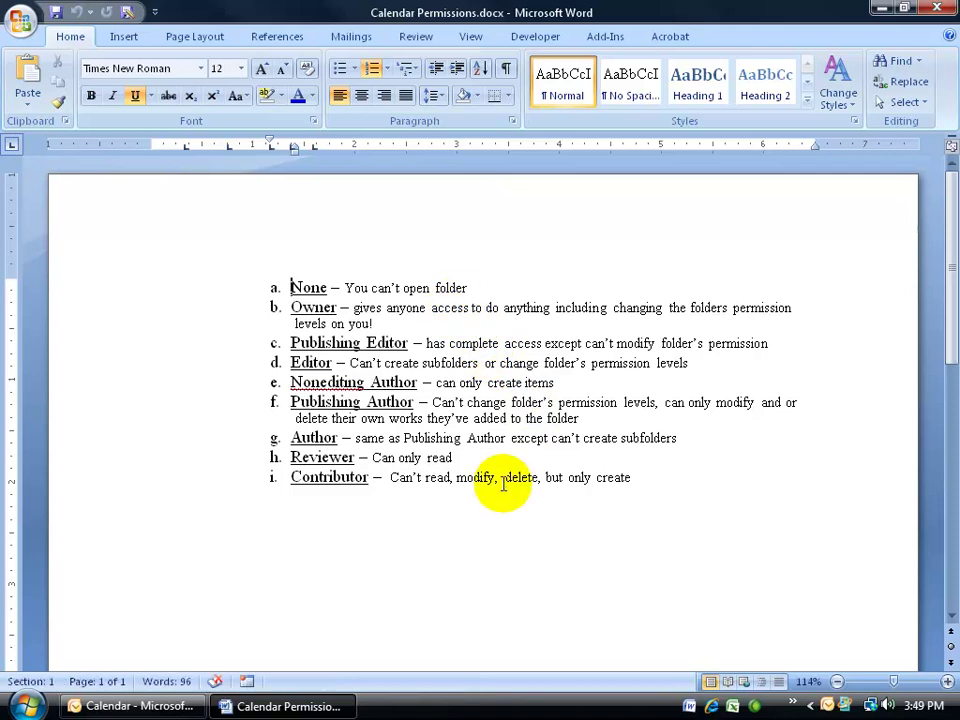
{"action": "left_click", "coordinate": [466, 457]}
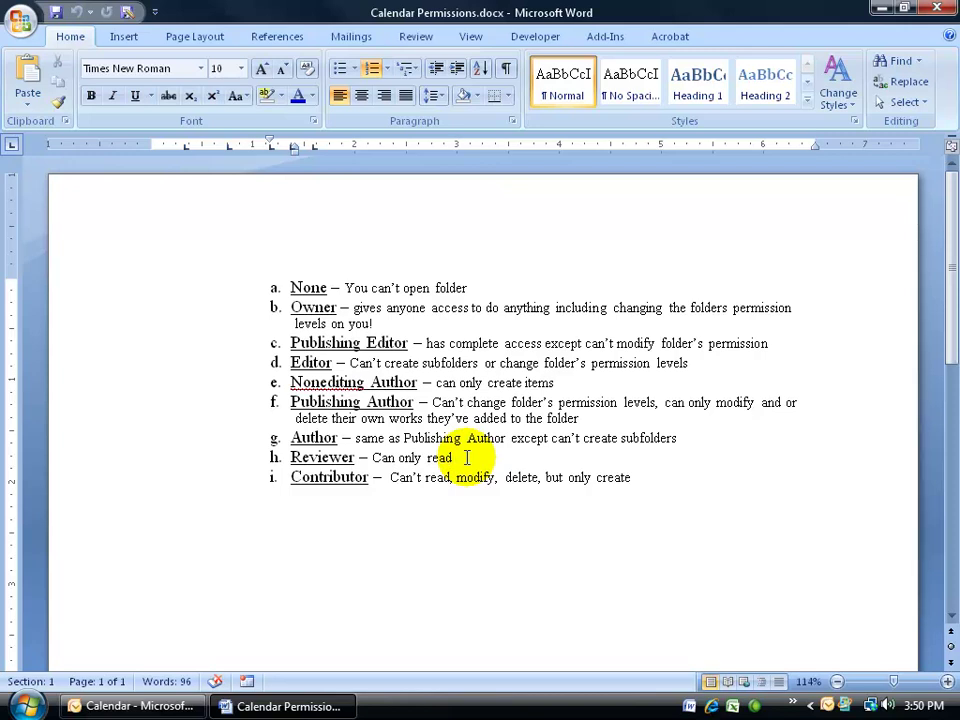
{"action": "left_click", "coordinate": [384, 323]}
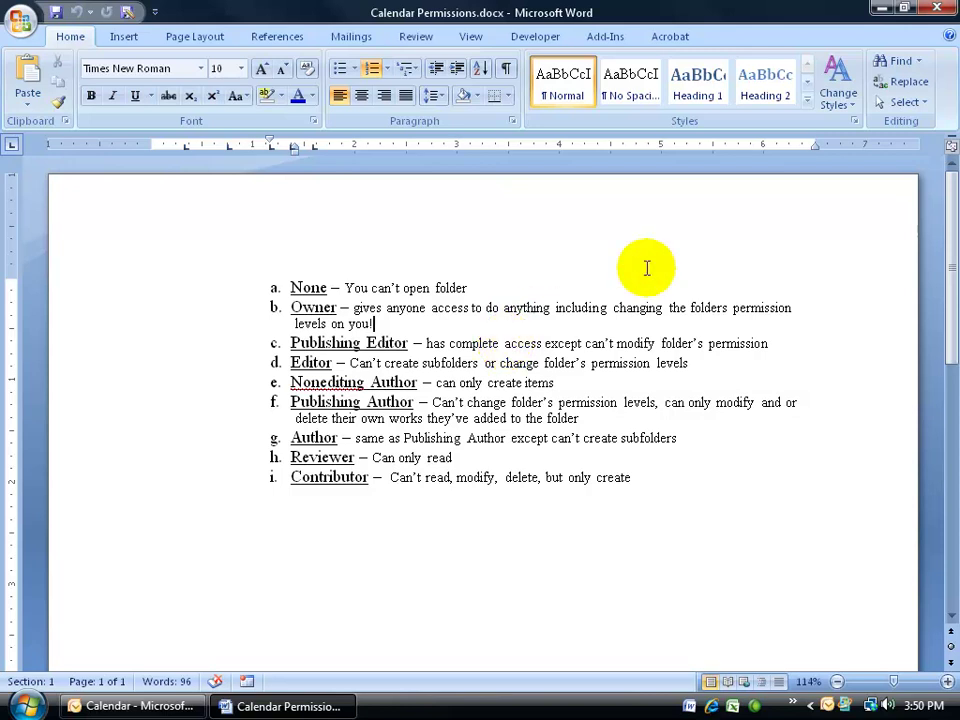
{"action": "left_click", "coordinate": [938, 8]}
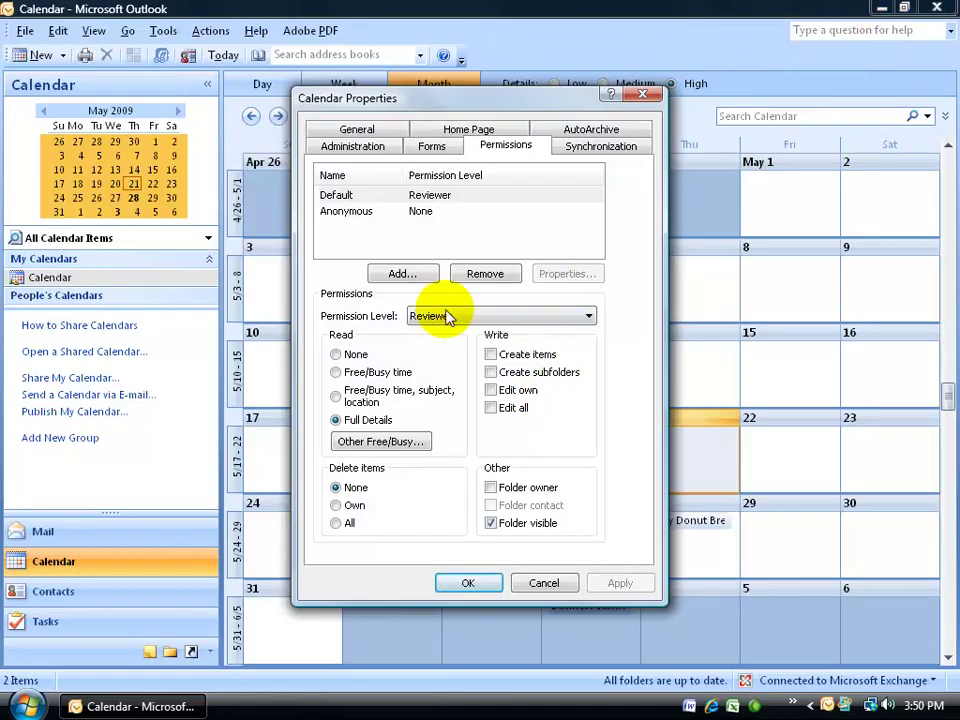
- Try setting the Default user's permission level to None, triggering the Free/Busy warning
{"action": "left_click", "coordinate": [407, 197]}
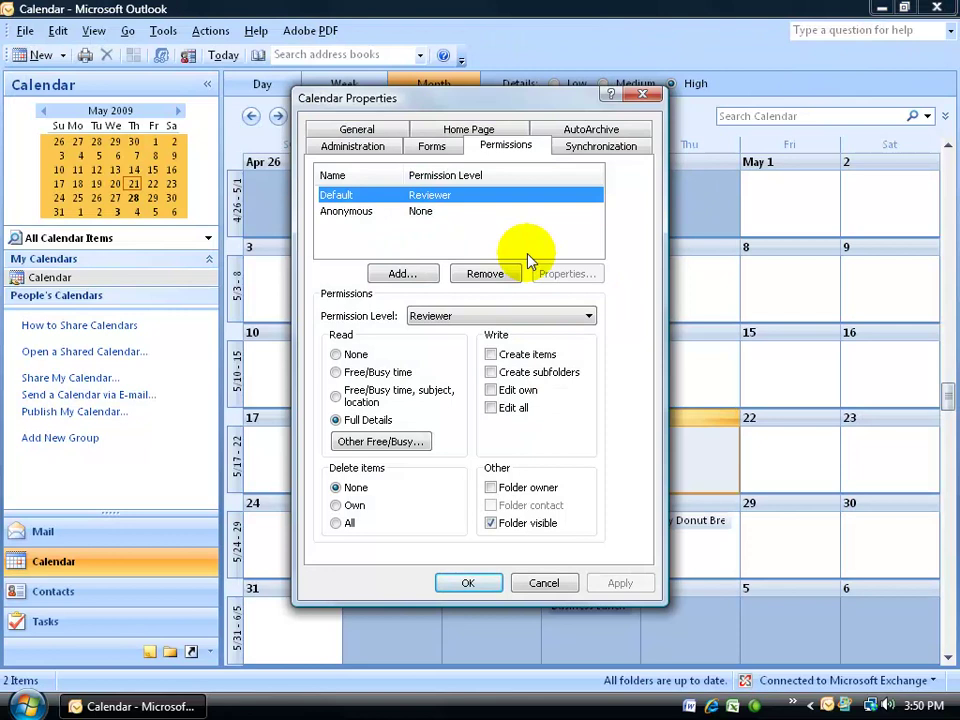
{"action": "left_click", "coordinate": [522, 314]}
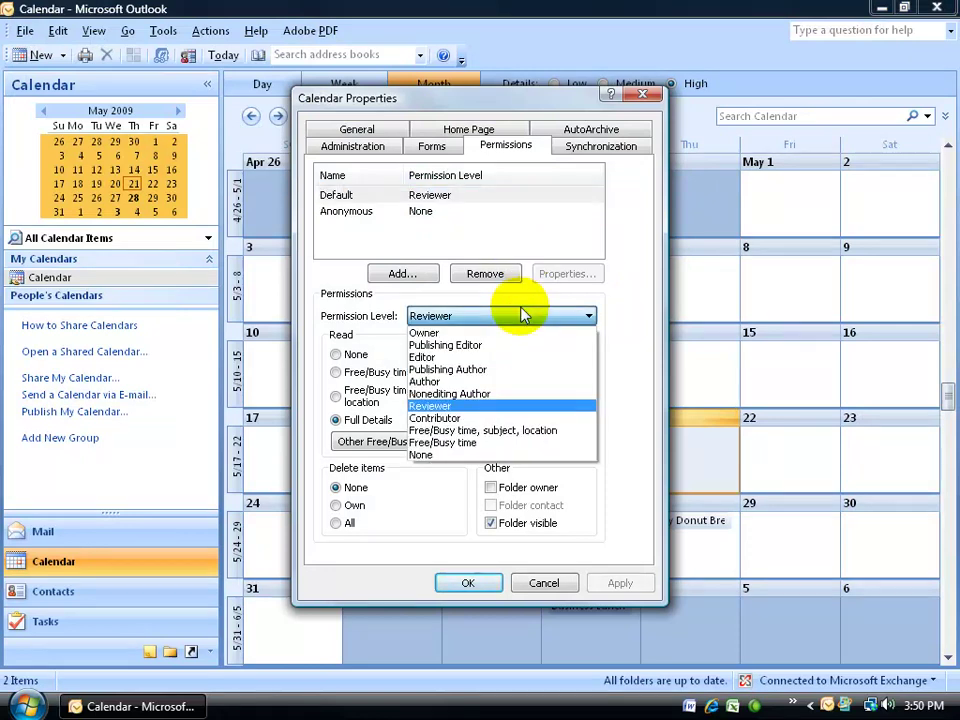
{"action": "left_click", "coordinate": [480, 458]}
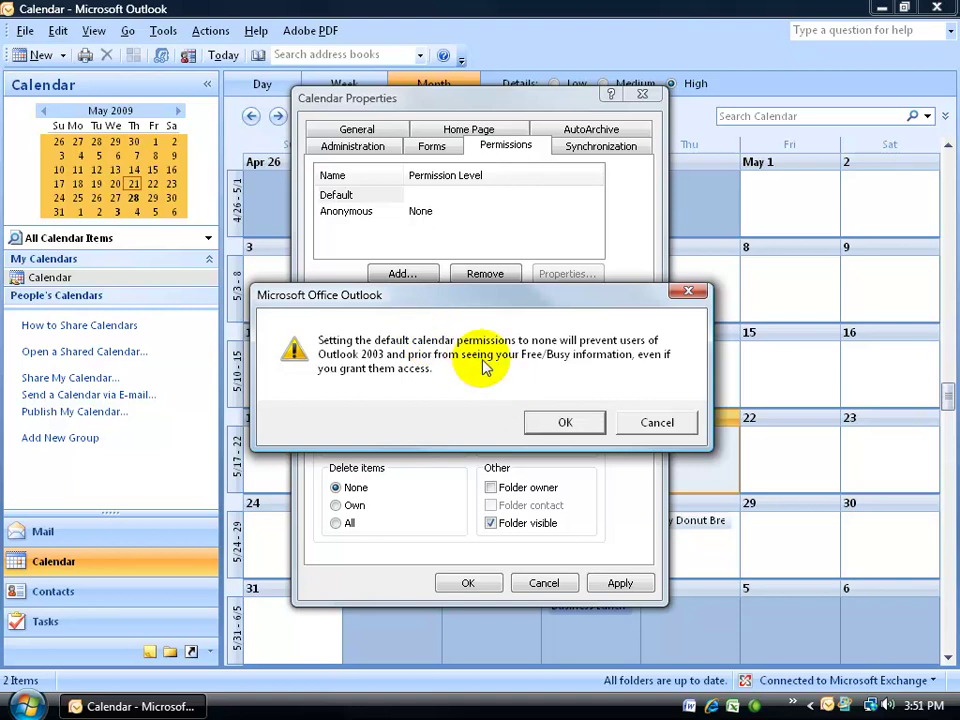
- Cancel the None warning, leaving Default at Free/Busy time unchanged
{"action": "left_click", "coordinate": [645, 421]}
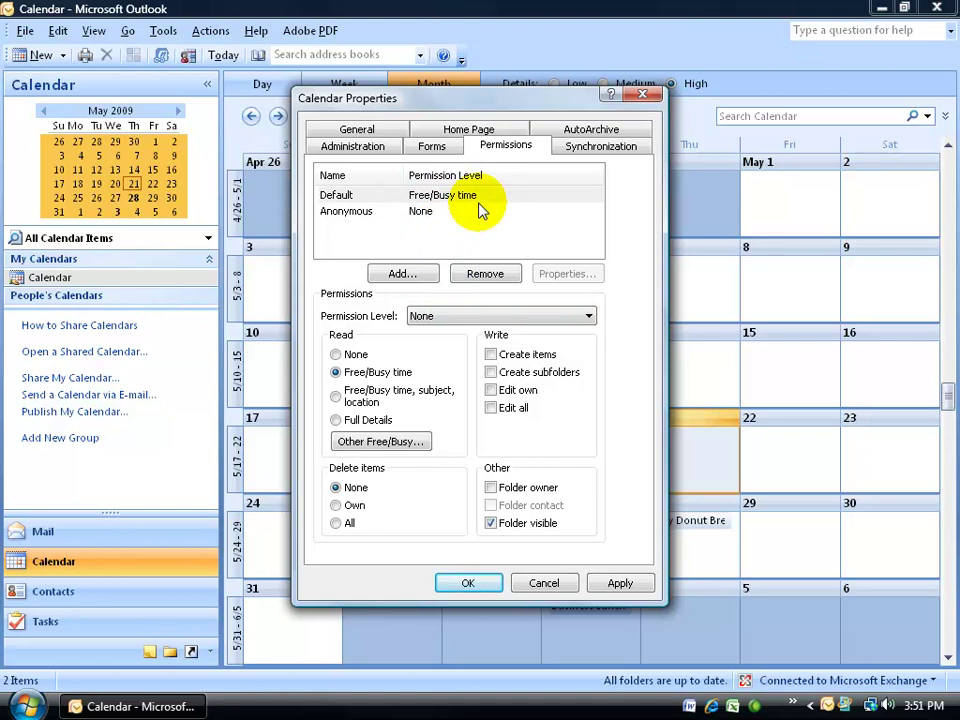
{"action": "left_click", "coordinate": [500, 318]}
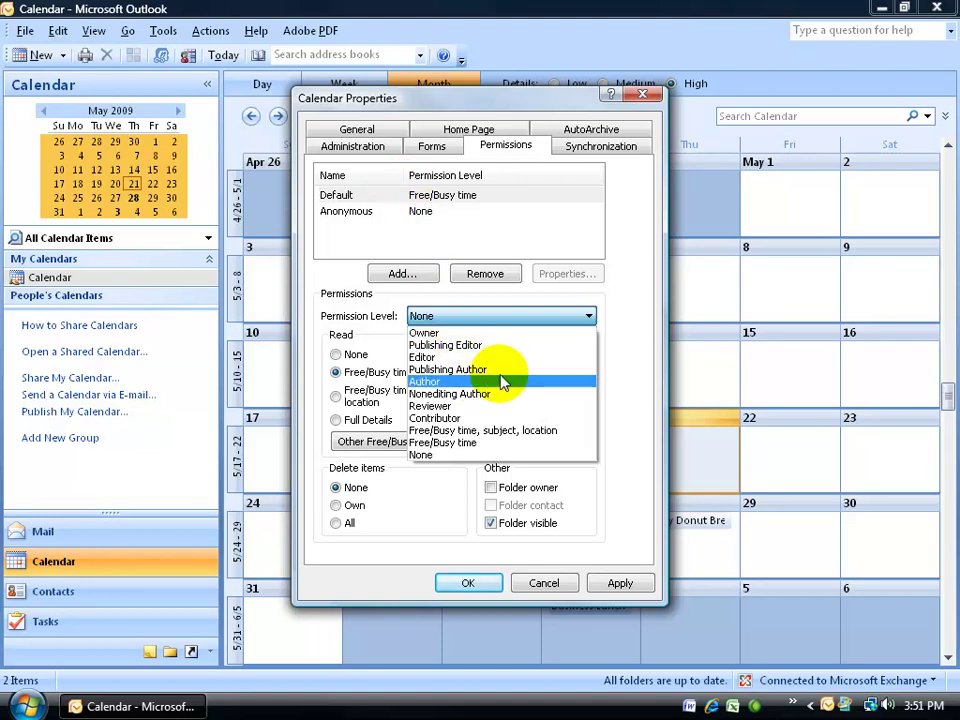
{"action": "left_click", "coordinate": [619, 326]}
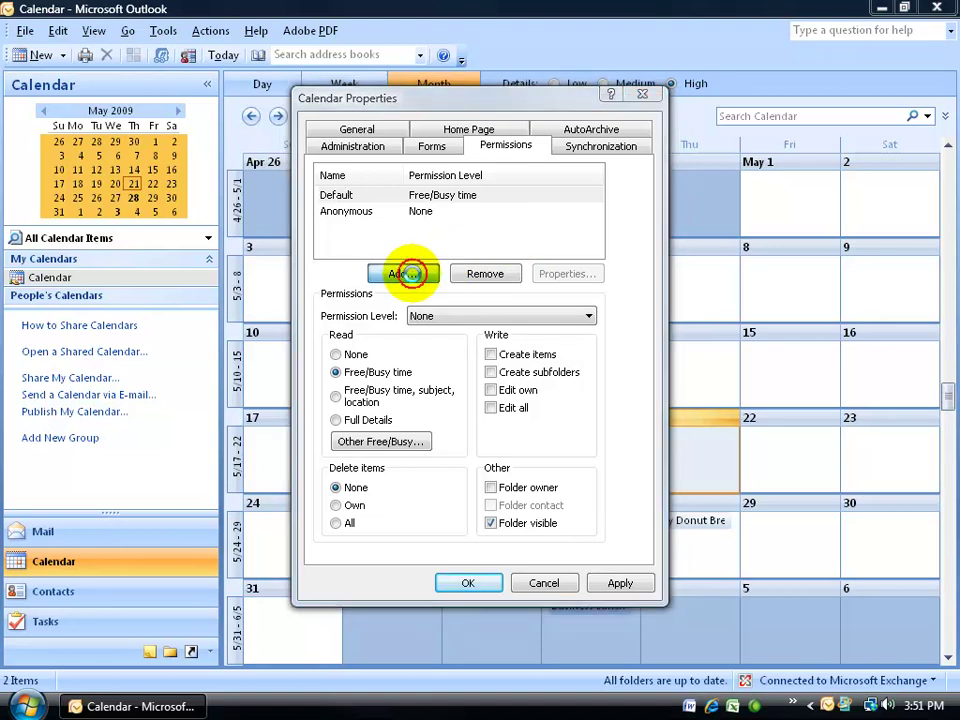
- Add the first colleague from the address list to the calendar permissions
{"action": "left_click", "coordinate": [410, 276]}
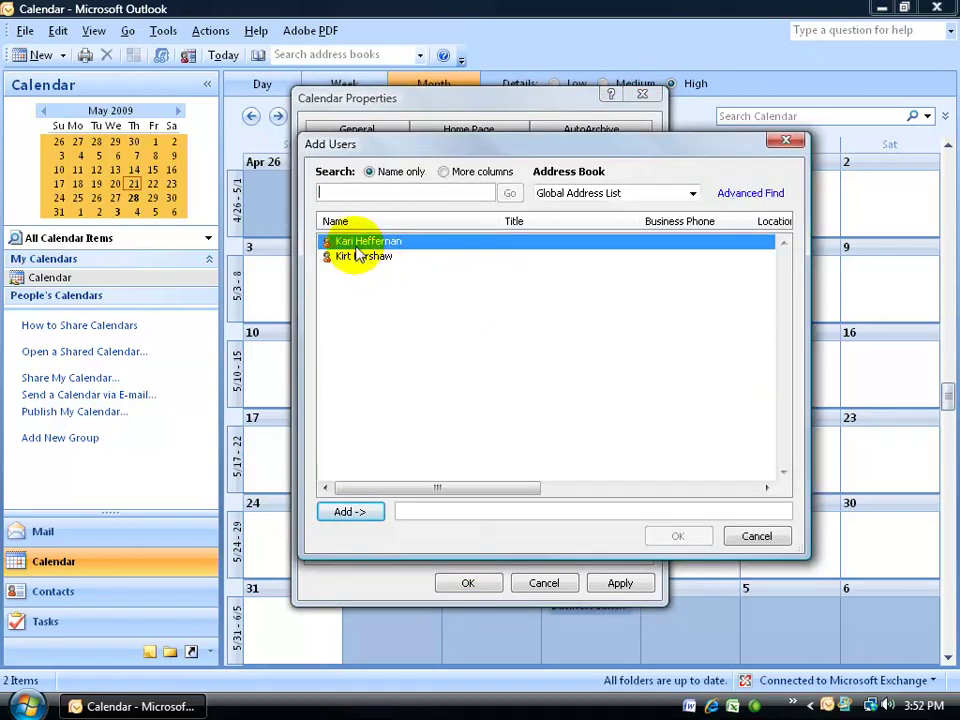
{"action": "double_click", "coordinate": [341, 242]}
{"action": "left_click", "coordinate": [678, 538]}
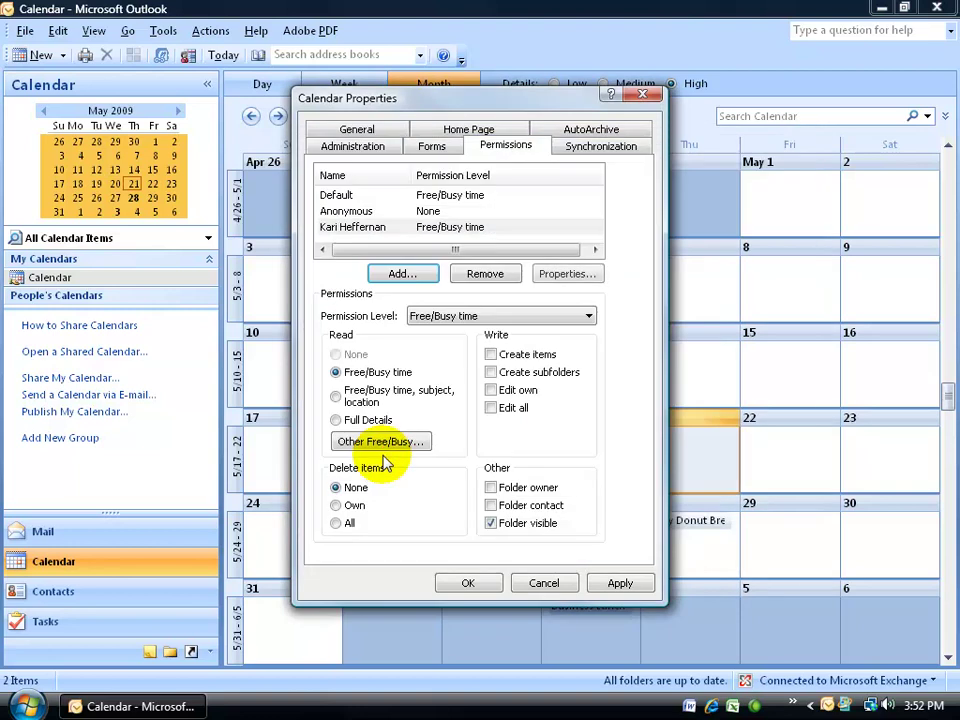
- Give the new colleague Publishing Author access, with Edit all turned back off
{"action": "left_click", "coordinate": [497, 317]}
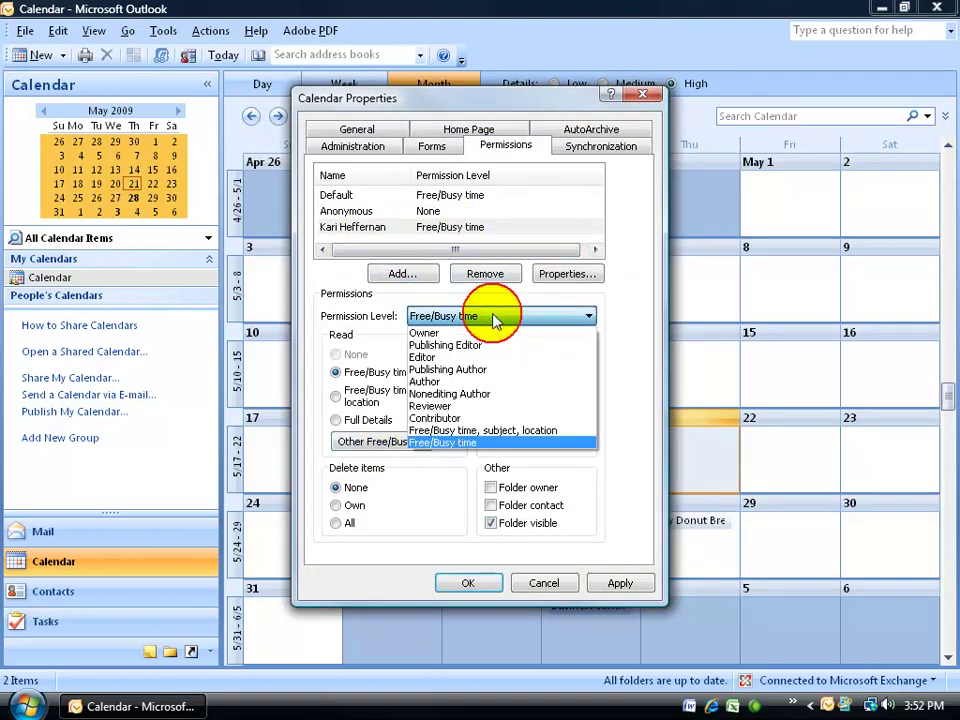
{"action": "left_click", "coordinate": [512, 371]}
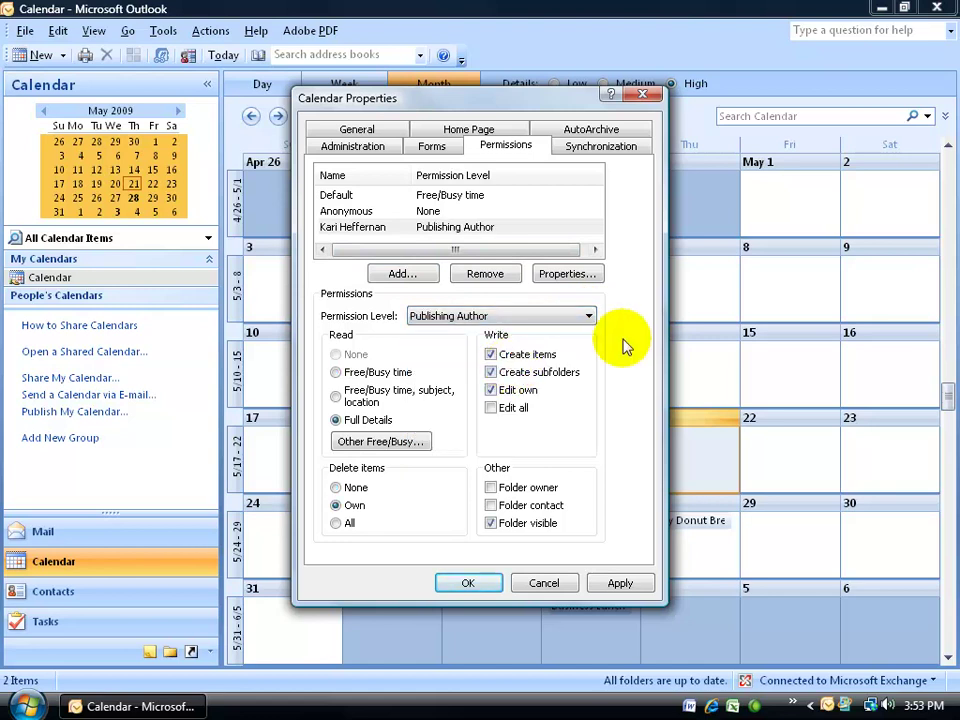
{"action": "left_click", "coordinate": [492, 408]}
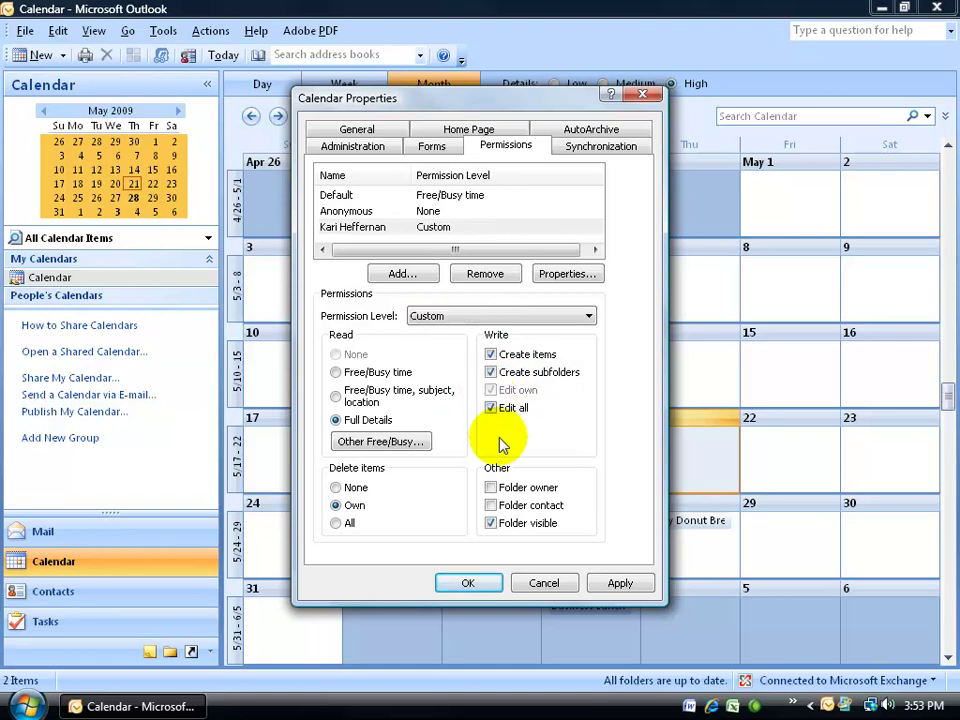
{"action": "left_click", "coordinate": [458, 320]}
{"action": "left_click", "coordinate": [460, 318]}
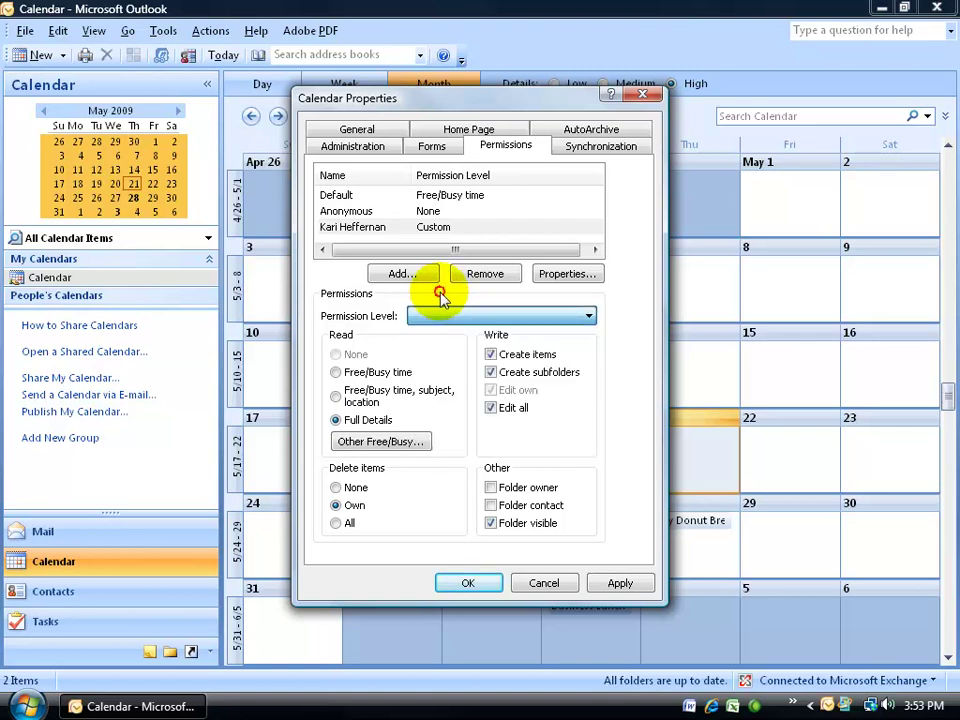
{"action": "left_click", "coordinate": [491, 408]}
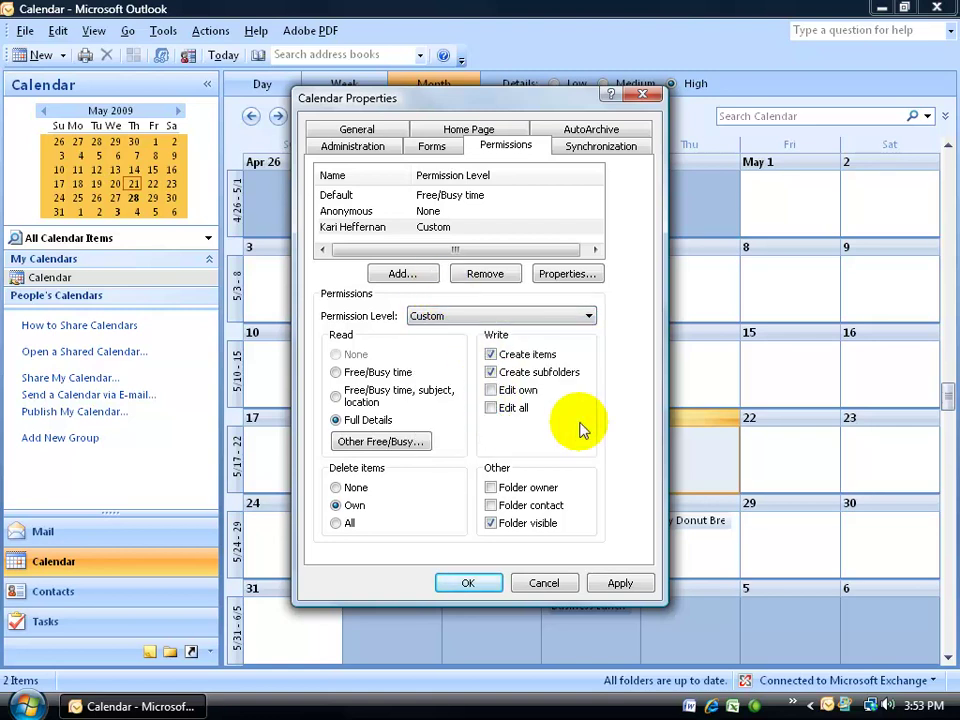
{"action": "left_click", "coordinate": [583, 315]}
{"action": "left_click", "coordinate": [551, 367]}
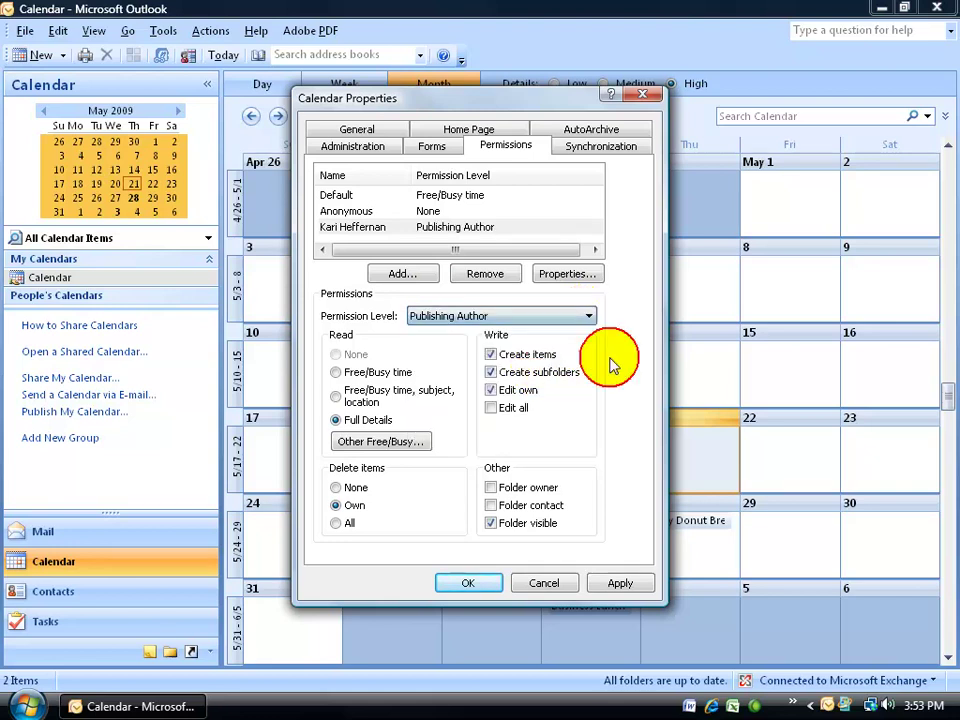
- Apply the calendar permission changes
{"action": "left_click", "coordinate": [615, 583]}
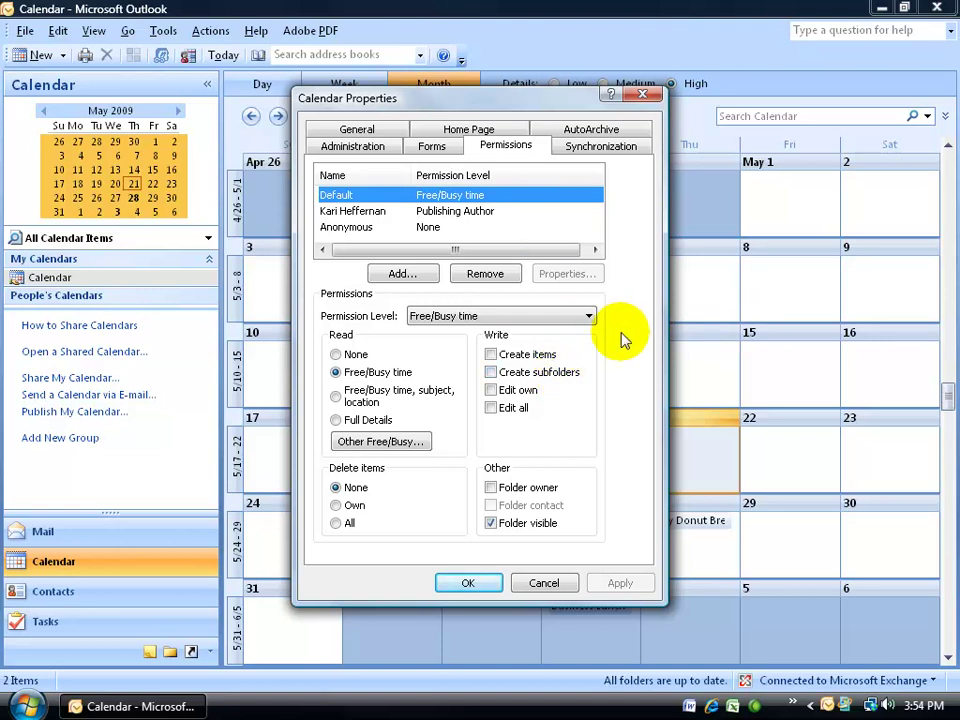
{"action": "left_click", "coordinate": [469, 584]}
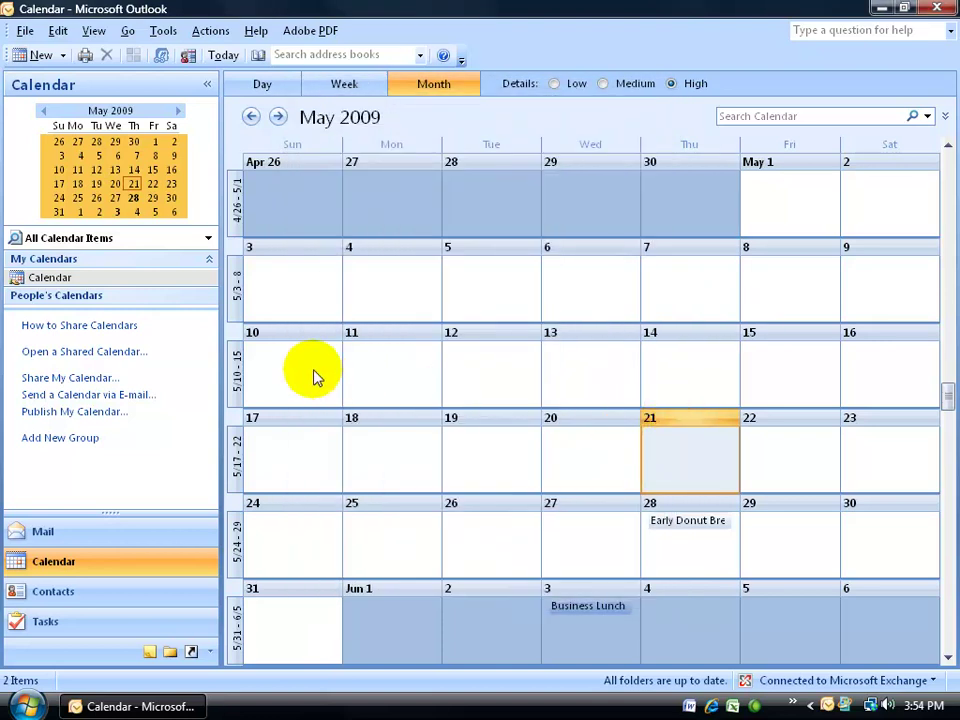